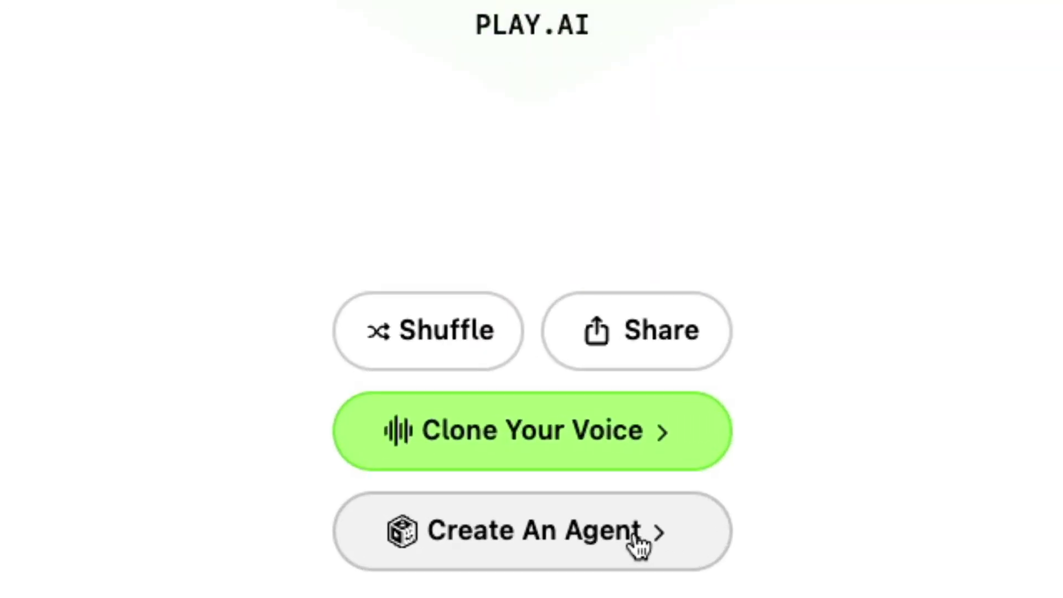
{"action": "left_click", "coordinate": [596, 532]}
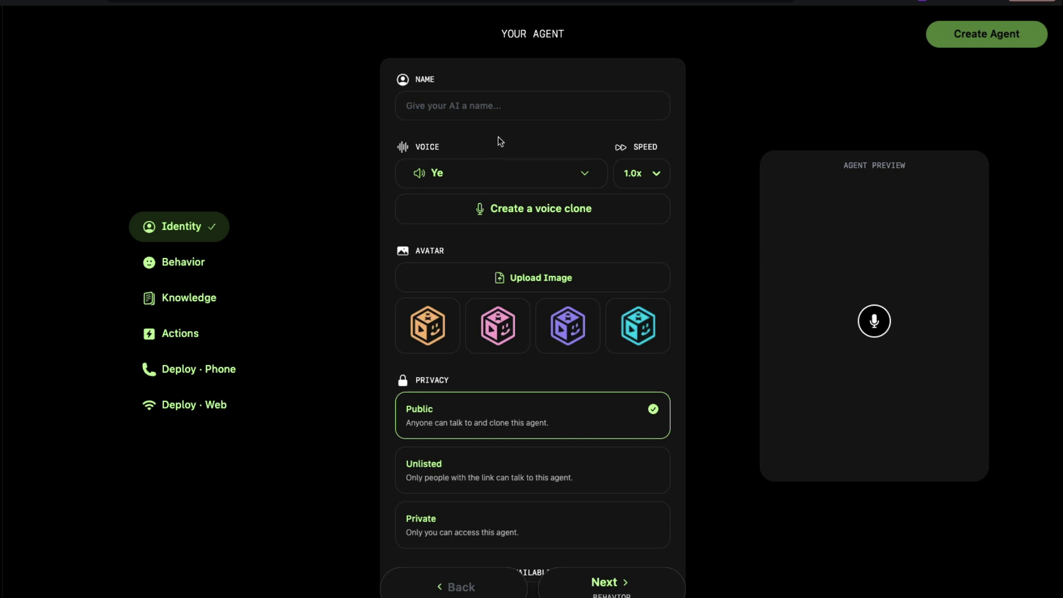
Name the agent Jarvis from the autofill suggestion and choose William as its voice.
{"action": "left_click", "coordinate": [476, 107]}
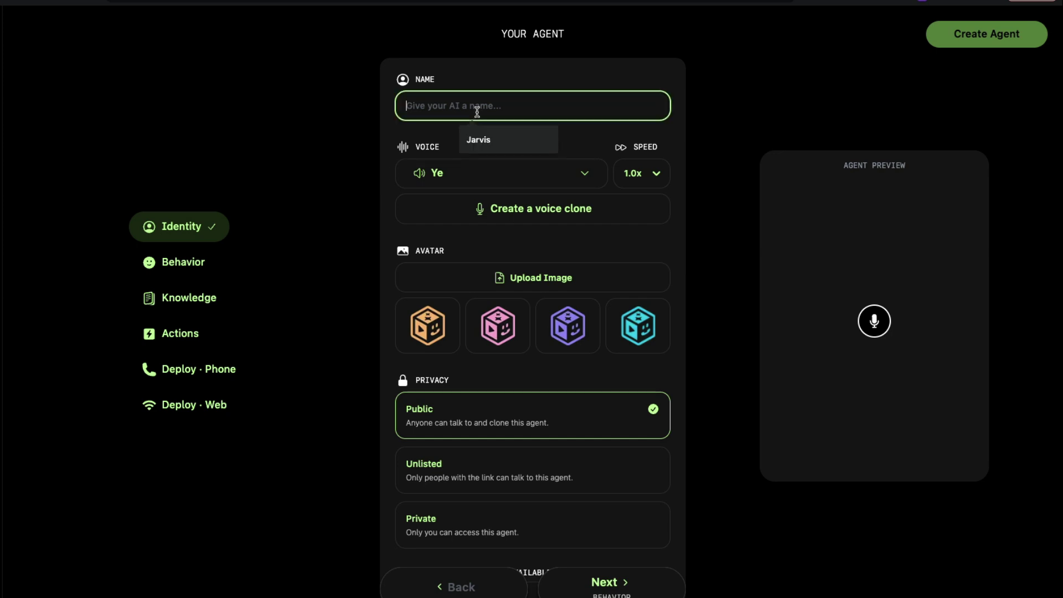
{"action": "left_click", "coordinate": [482, 139]}
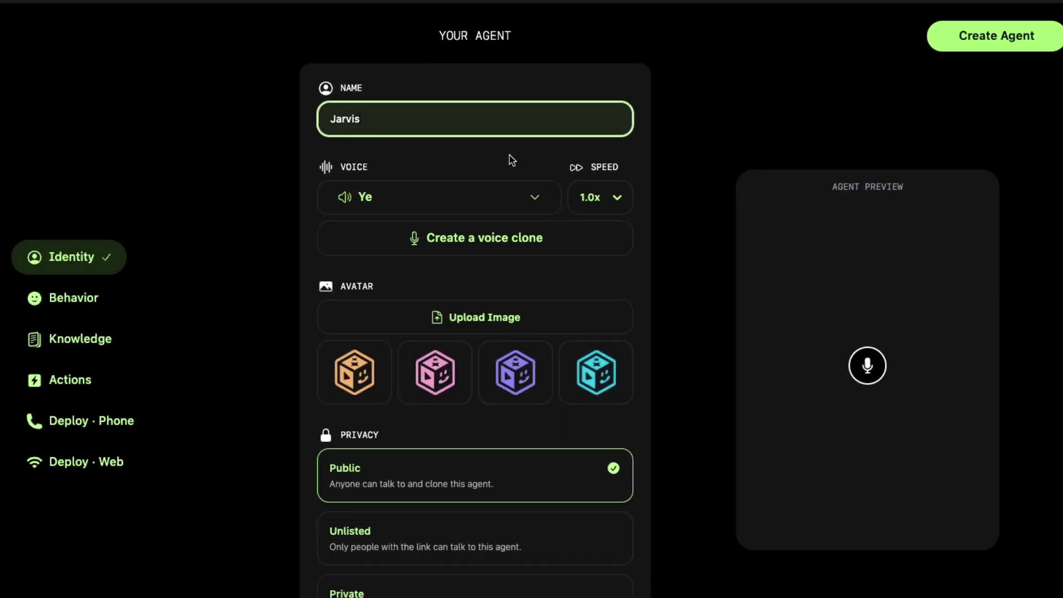
{"action": "left_click", "coordinate": [502, 196]}
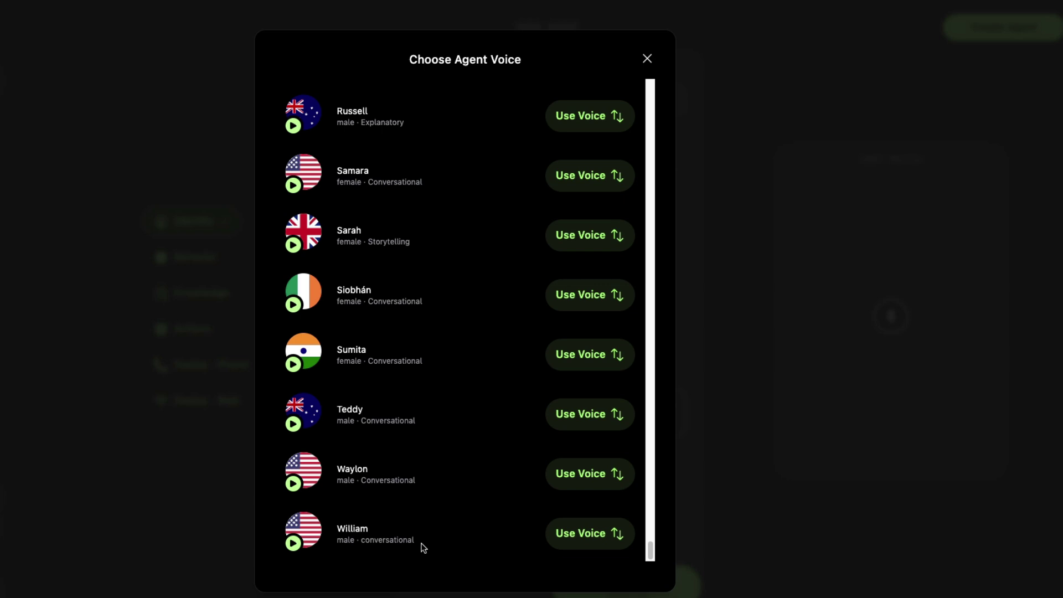
{"action": "left_click", "coordinate": [591, 540]}
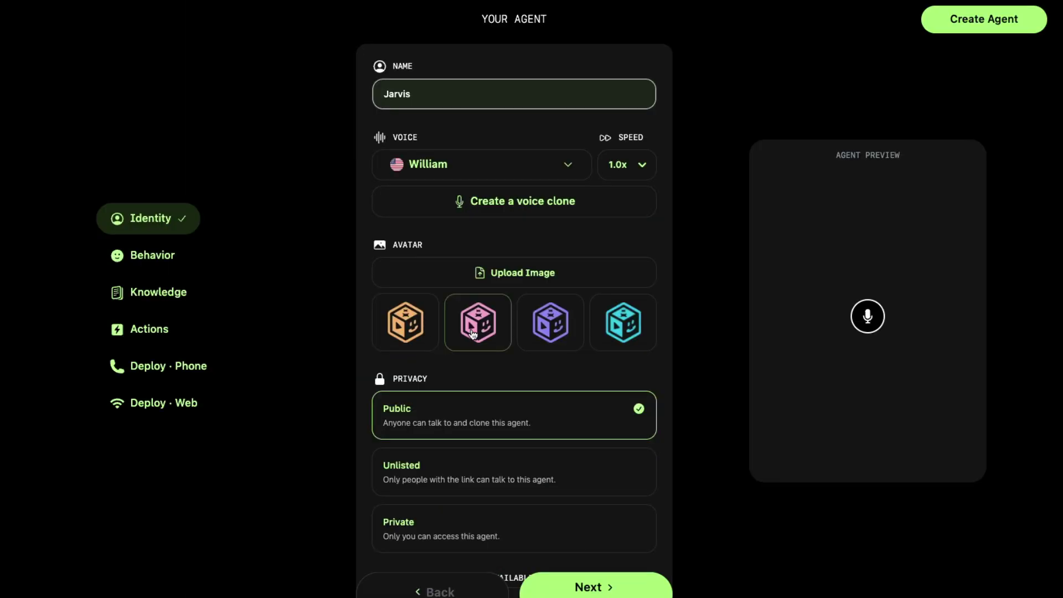
Give Jarvis the pink avatar and set privacy to Private after trying Unlisted and Public.
{"action": "left_click", "coordinate": [473, 334]}
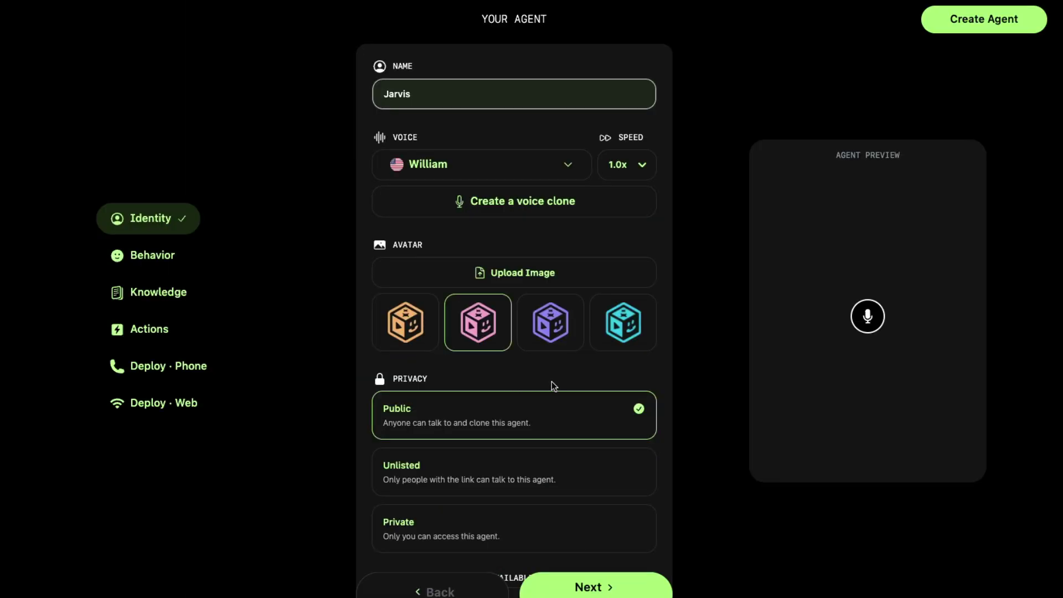
{"action": "left_click", "coordinate": [455, 477]}
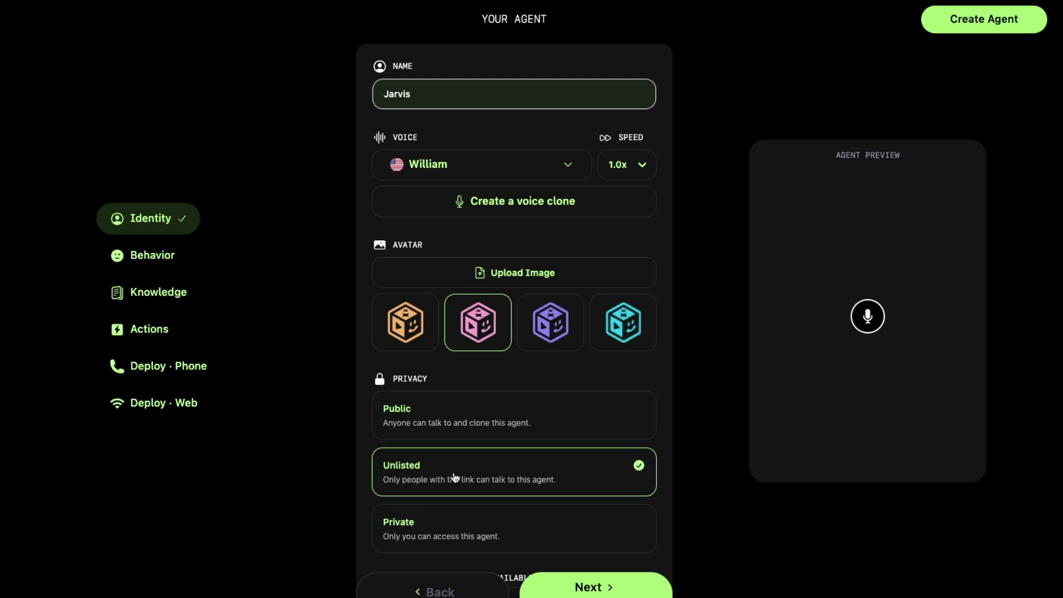
{"action": "left_click", "coordinate": [451, 425]}
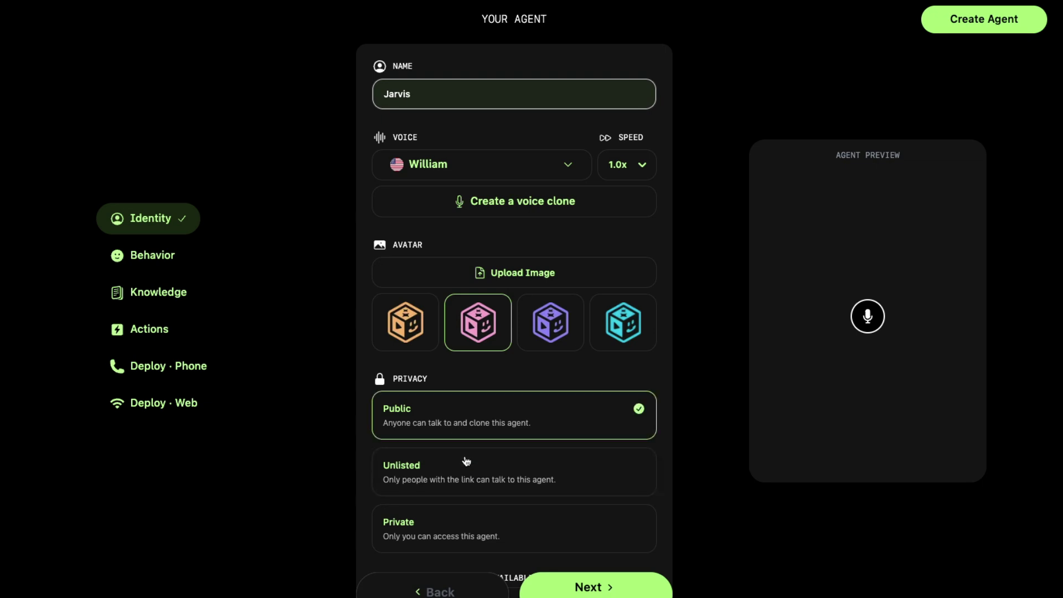
{"action": "left_click", "coordinate": [466, 462]}
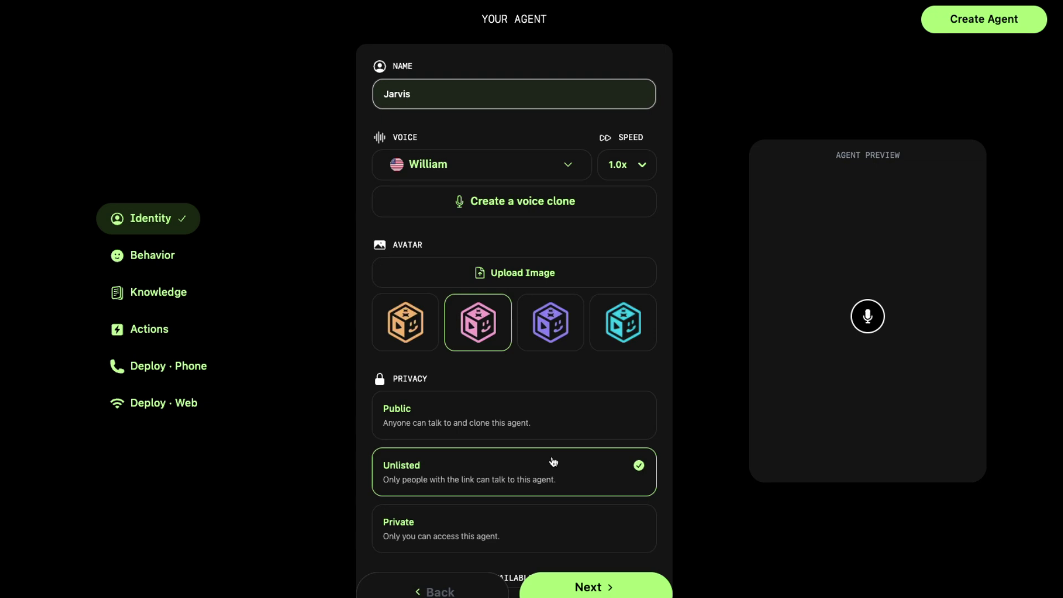
{"action": "left_click", "coordinate": [493, 532]}
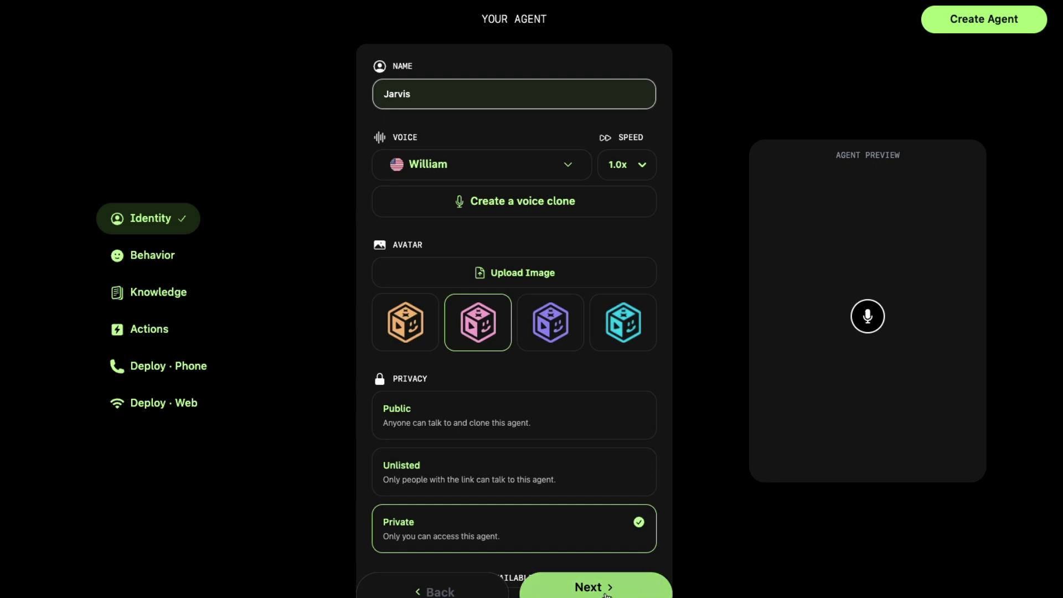
On the Behavior step, enter the greeting "Hey! I'm Jarvis, How can I help you today?".
{"action": "left_click", "coordinate": [606, 592]}
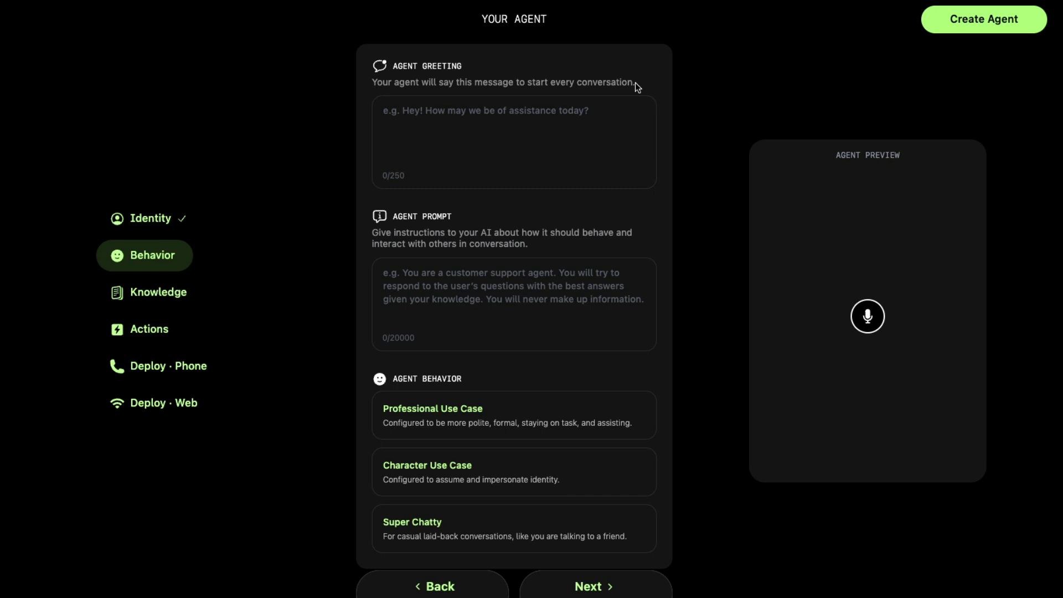
{"action": "left_click", "coordinate": [536, 129]}
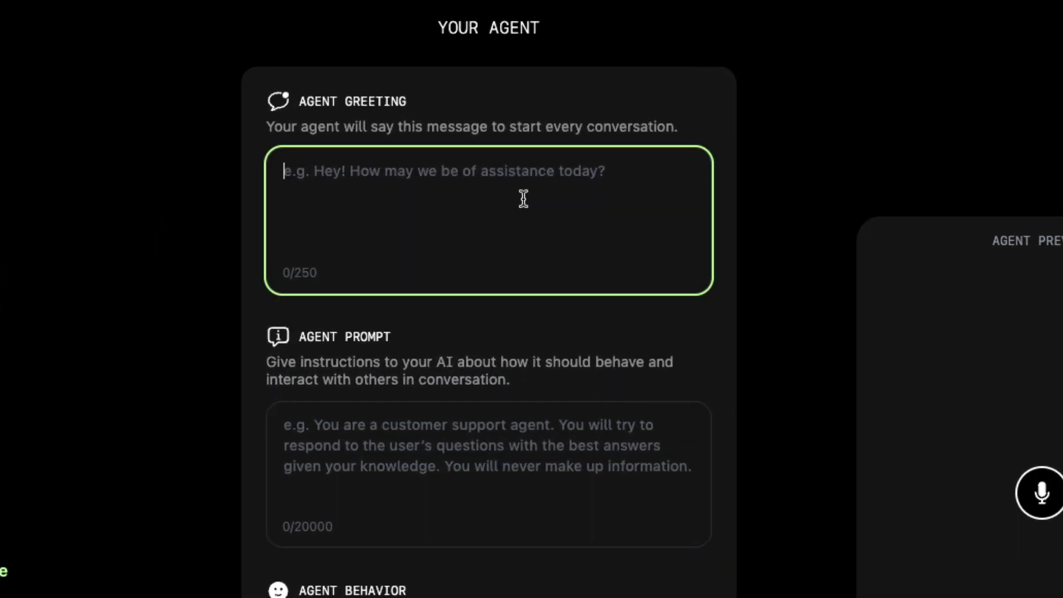
{"action": "type", "text": "Hey"}
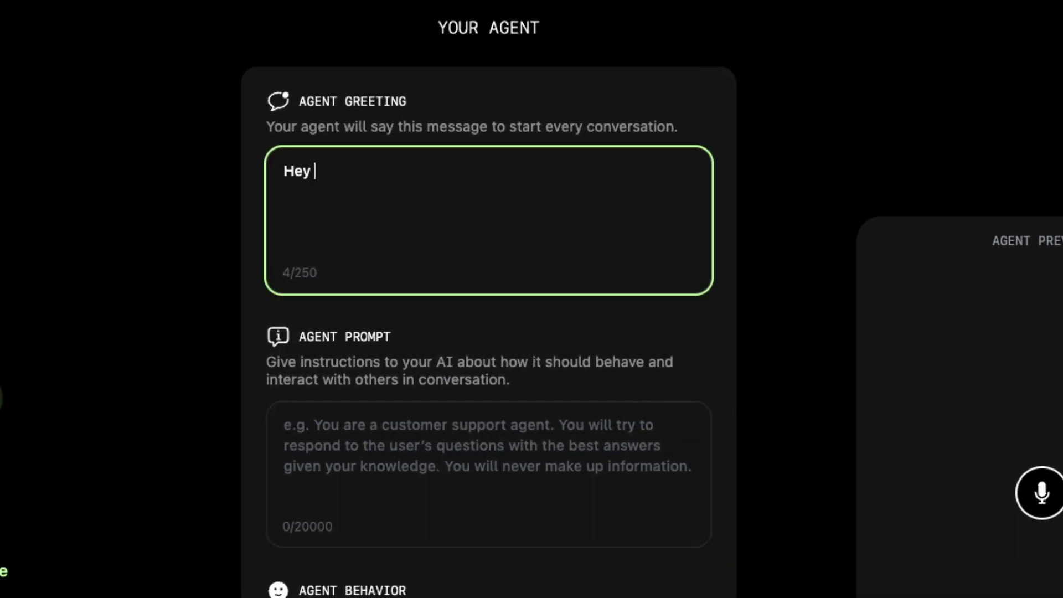
{"action": "type", "text": "! I'm Jarvis,"}
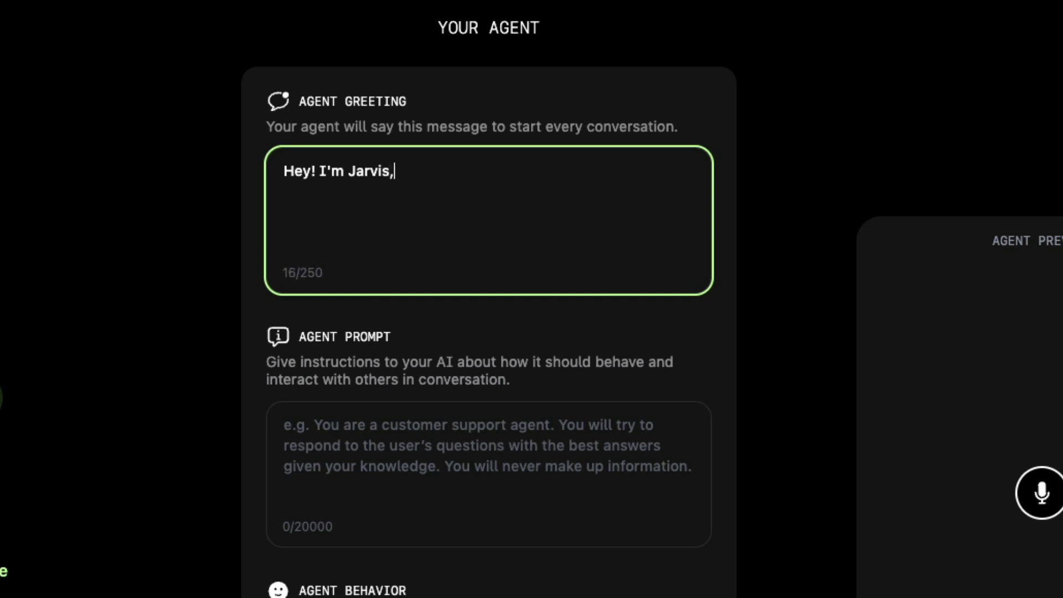
{"action": "type", "text": " How can I help y"}
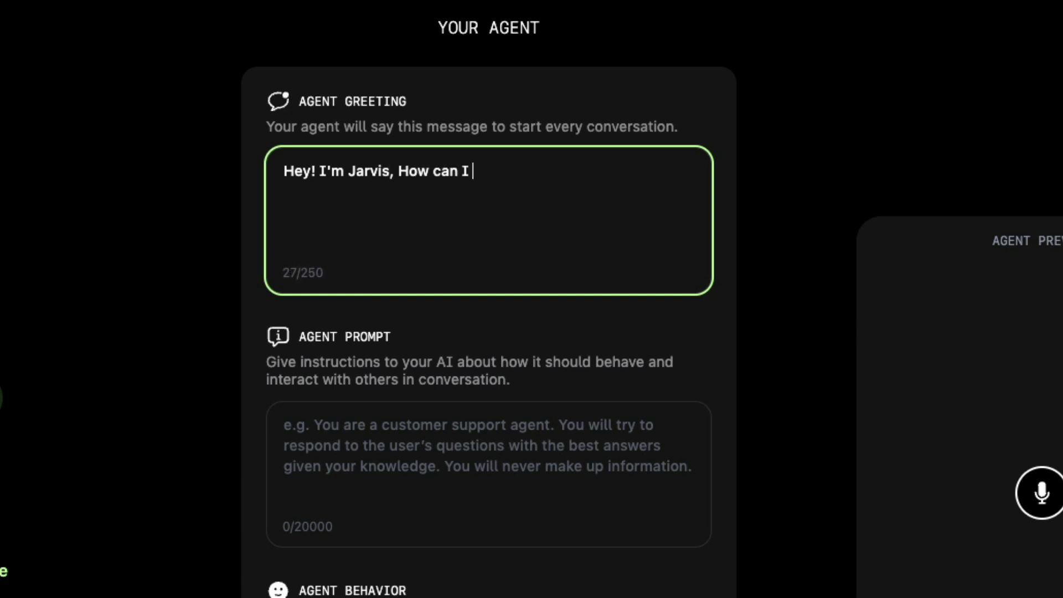
{"action": "type", "text": "ou today?"}
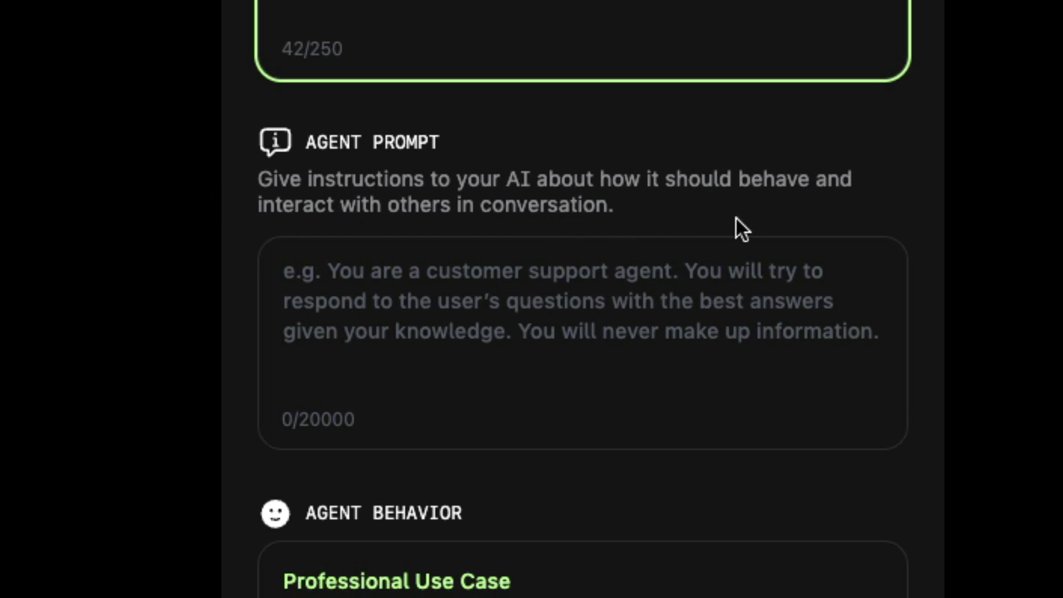
Write the agent prompt casting Jarvis as a helper agent answering any question about the universe.
{"action": "left_click", "coordinate": [494, 285]}
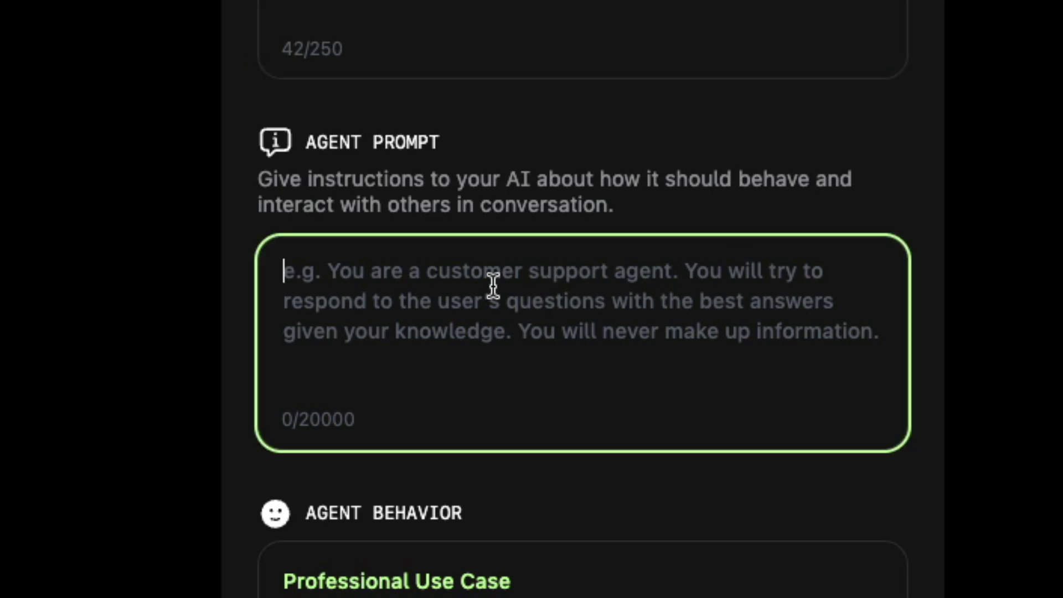
{"action": "type", "text": "You are a"}
{"action": "key", "text": "BackSpace"}
{"action": "key", "text": "BackSpace"}
{"action": "key", "text": "BackSpace"}
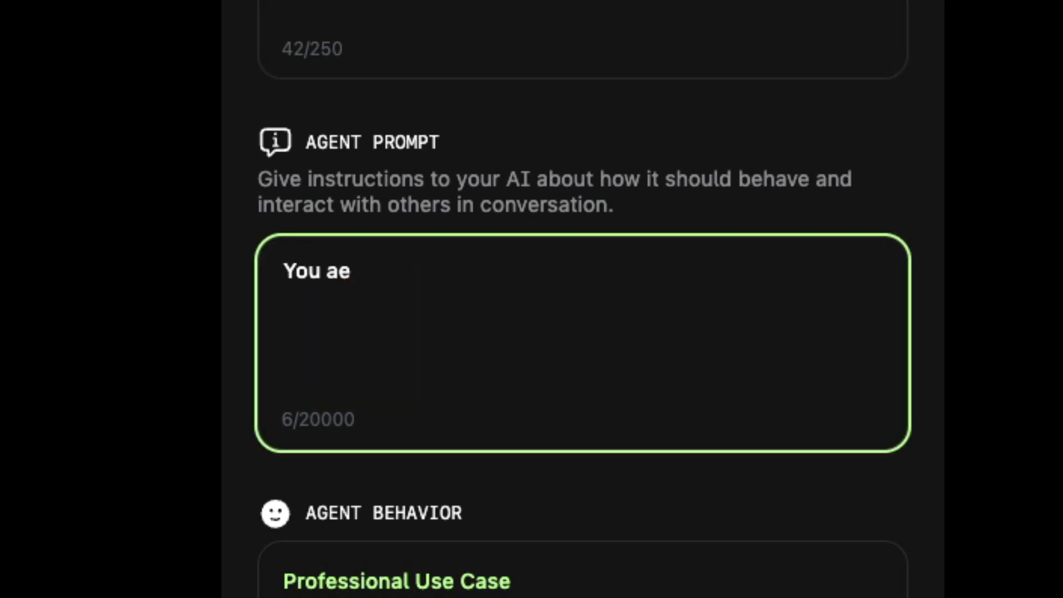
{"action": "key", "text": "BackSpace"}
{"action": "type", "text": "re a helper agent. You will answer any question that I have about the universe."}
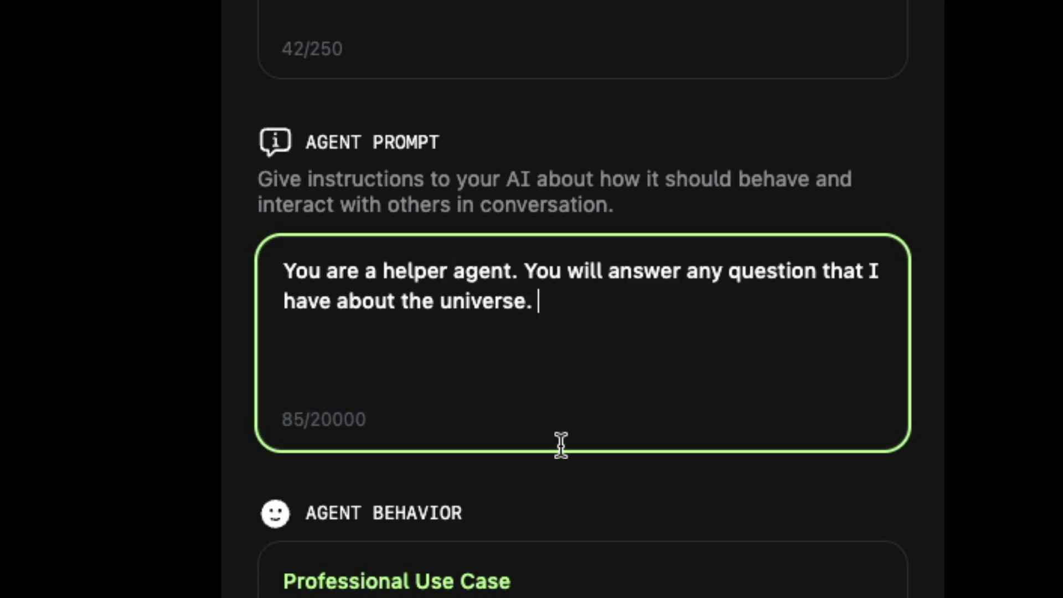
{"action": "left_click", "coordinate": [598, 495]}
{"action": "scroll", "coordinate": [607, 496], "scroll_direction": "down", "scroll_amount": 1}
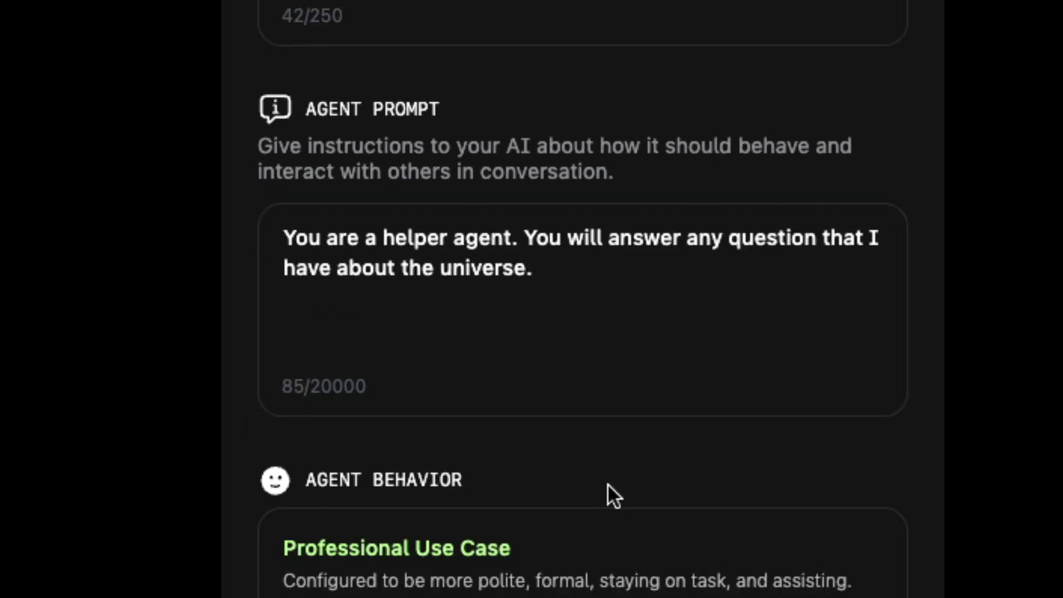
{"action": "scroll", "coordinate": [882, 445], "scroll_direction": "down", "scroll_amount": 10}
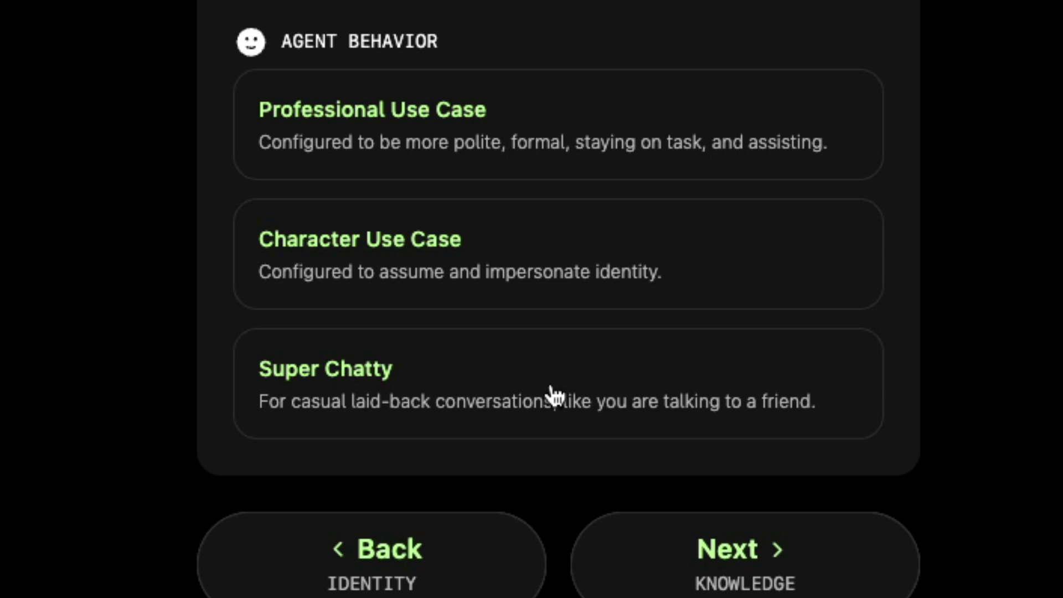
Pick the Professional Use Case behaviour and advance to Knowledge, keeping GPT 4o mini as the LLM.
{"action": "left_click", "coordinate": [504, 131]}
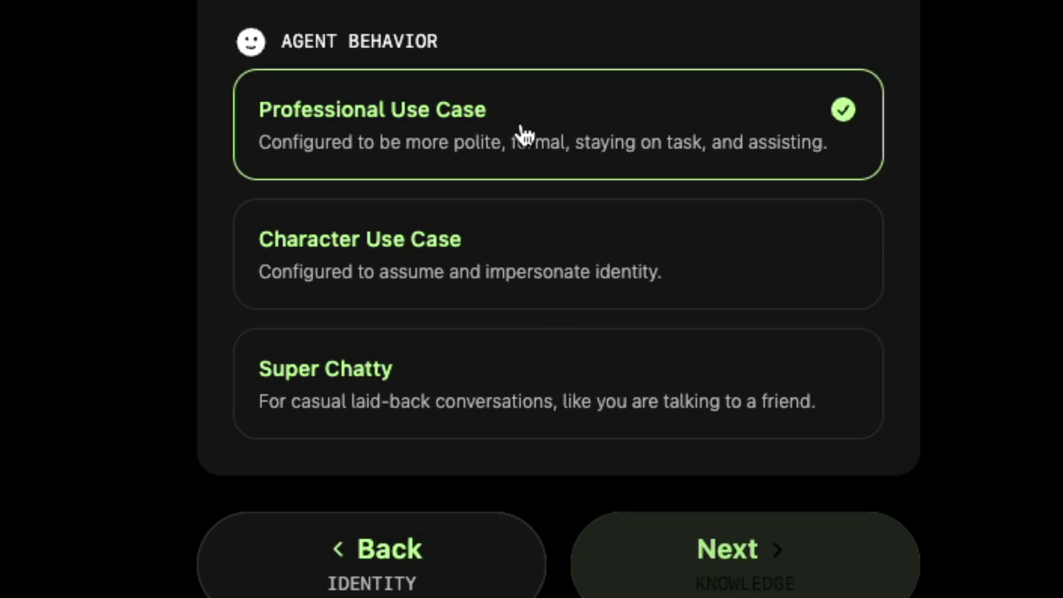
{"action": "left_click", "coordinate": [797, 587]}
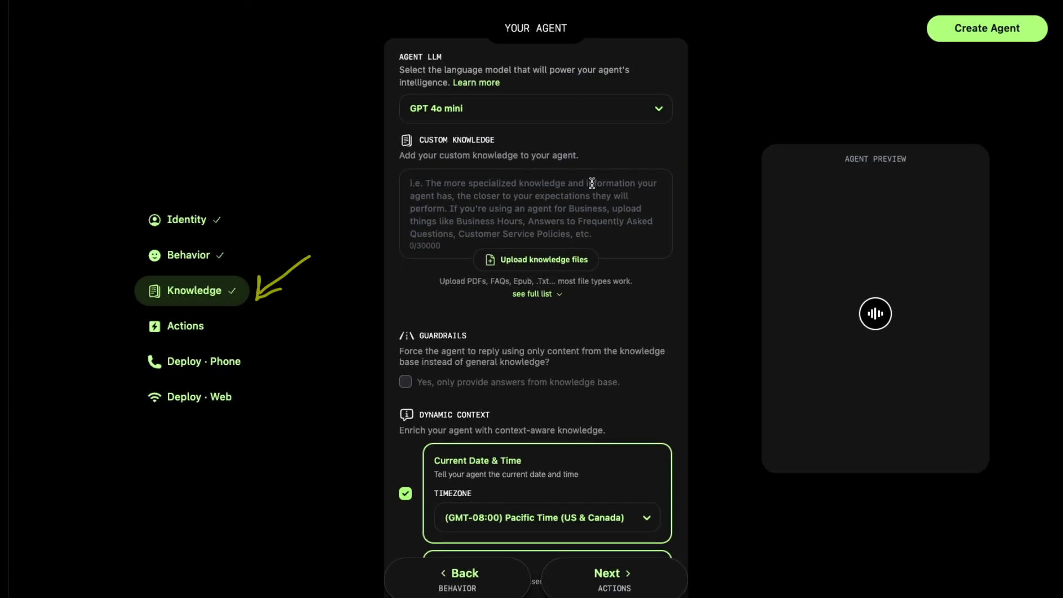
{"action": "left_click", "coordinate": [446, 109]}
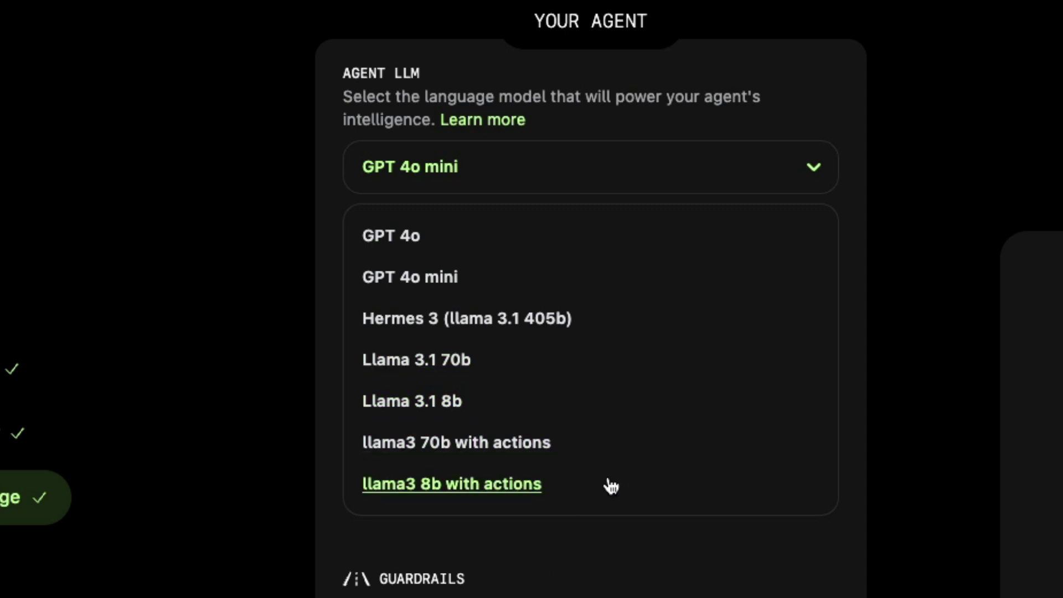
{"action": "left_click", "coordinate": [413, 163]}
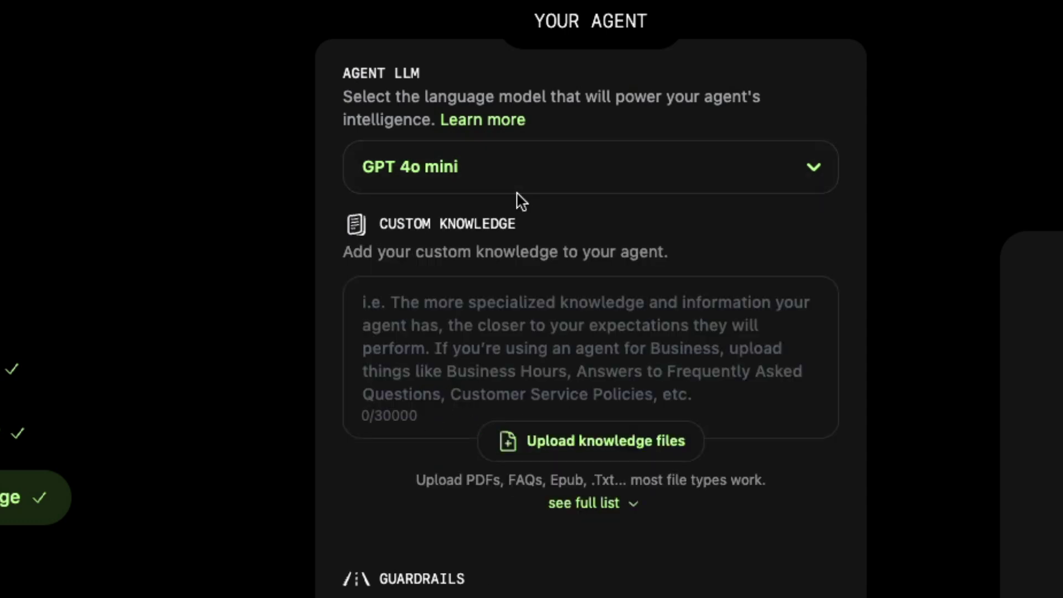
{"action": "left_click", "coordinate": [503, 323]}
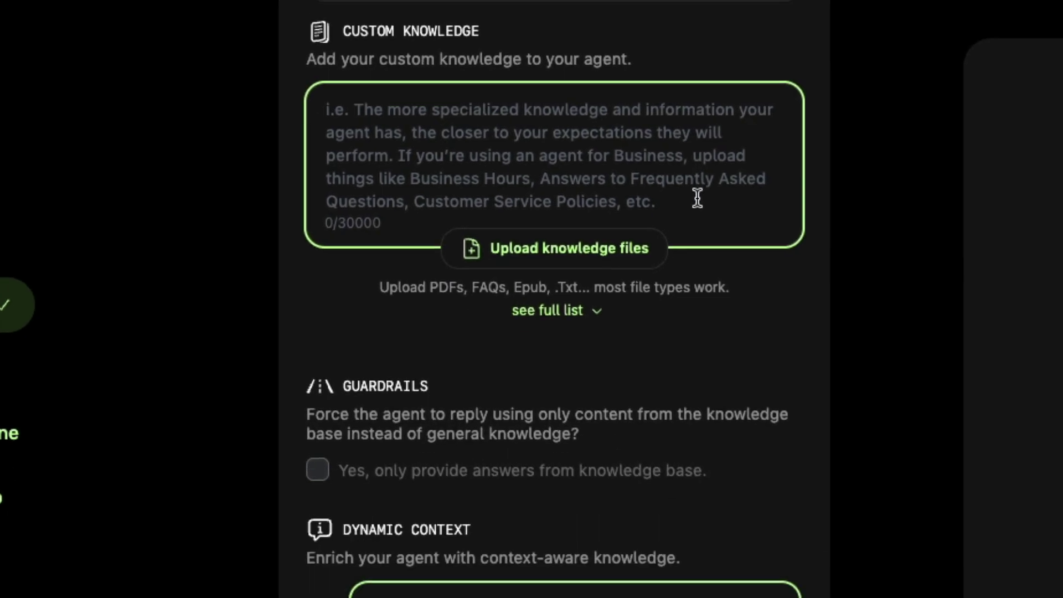
{"action": "scroll", "coordinate": [698, 197], "scroll_direction": "down", "scroll_amount": 3}
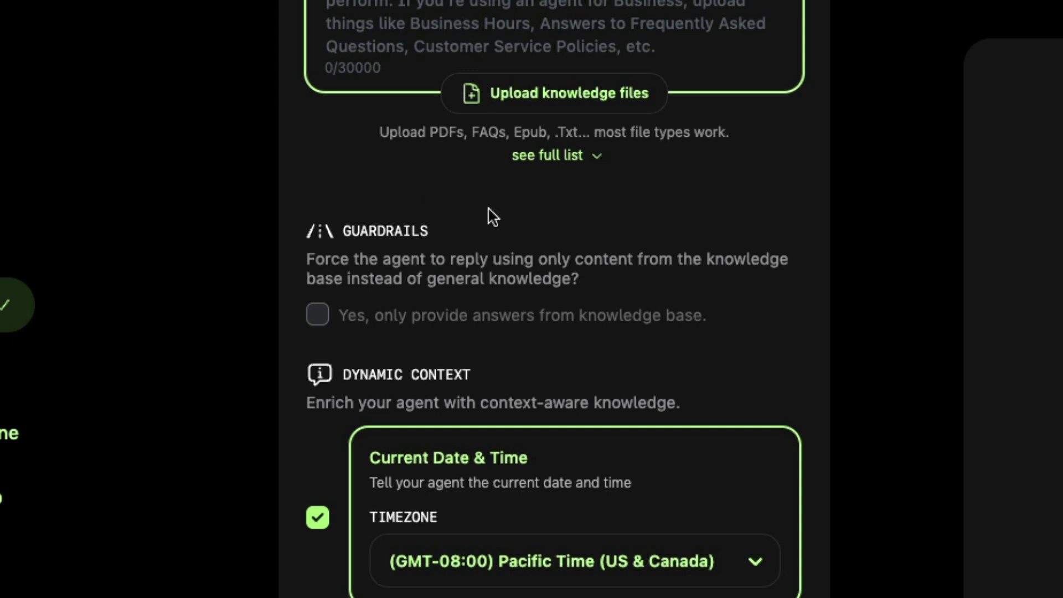
{"action": "scroll", "coordinate": [492, 216], "scroll_direction": "up", "scroll_amount": 3}
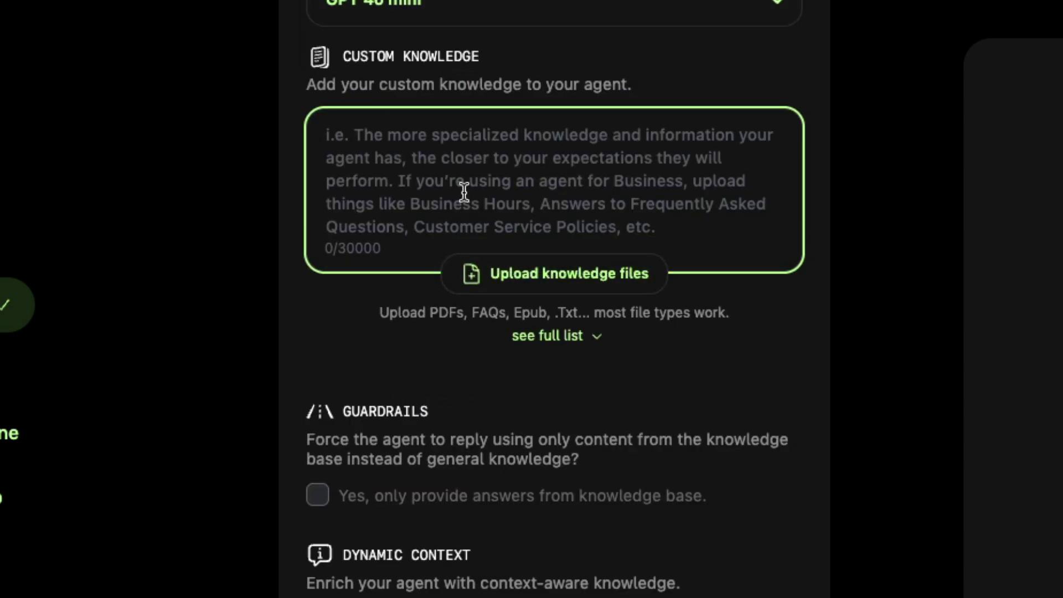
{"action": "scroll", "coordinate": [464, 192], "scroll_direction": "down", "scroll_amount": 3}
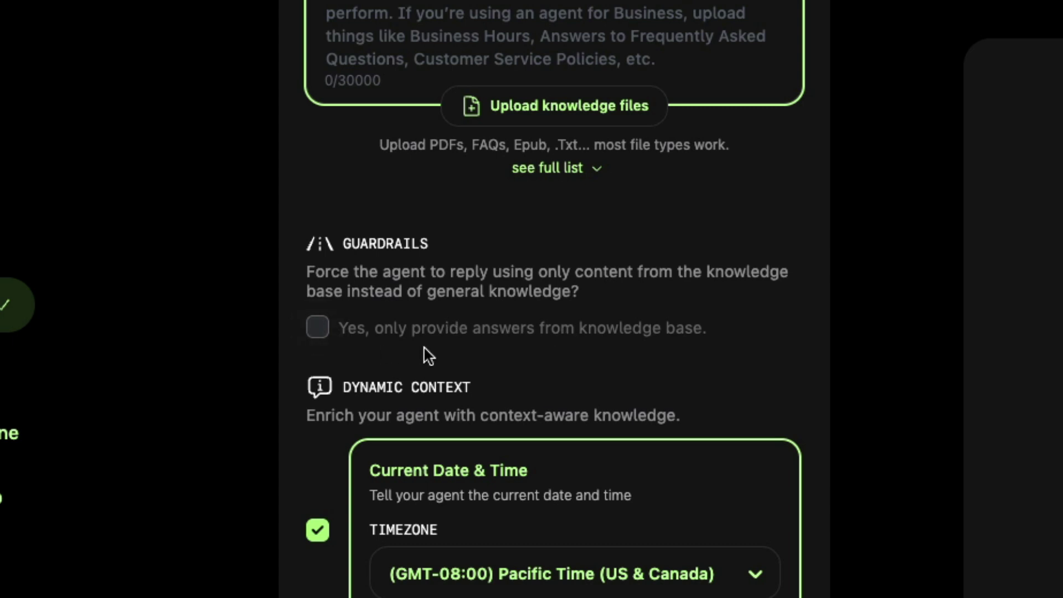
{"action": "scroll", "coordinate": [420, 342], "scroll_direction": "up", "scroll_amount": 3}
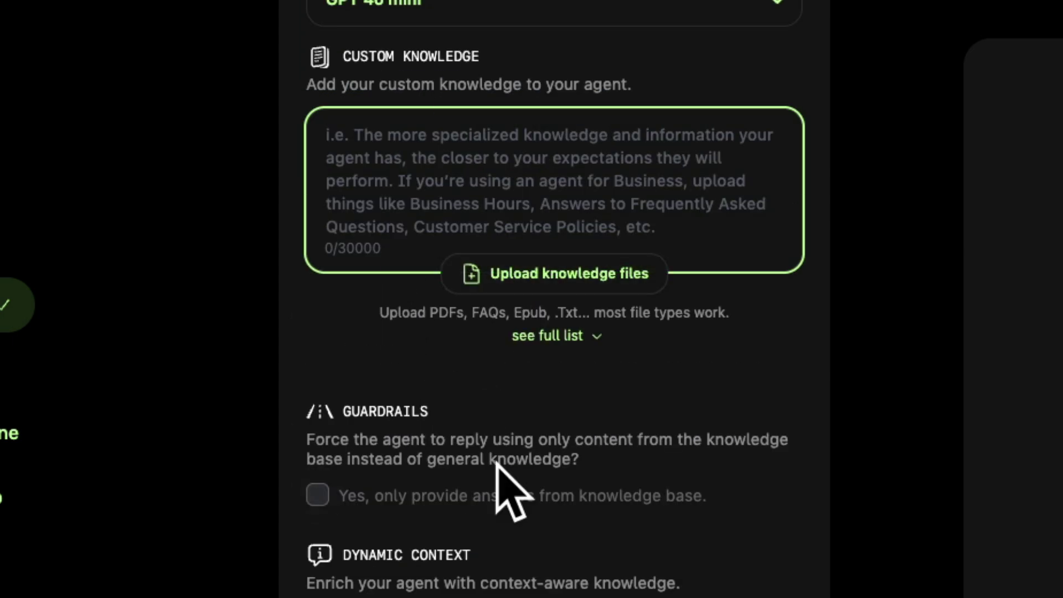
{"action": "scroll", "coordinate": [506, 492], "scroll_direction": "down", "scroll_amount": 3}
{"action": "scroll", "coordinate": [646, 510], "scroll_direction": "down", "scroll_amount": 5}
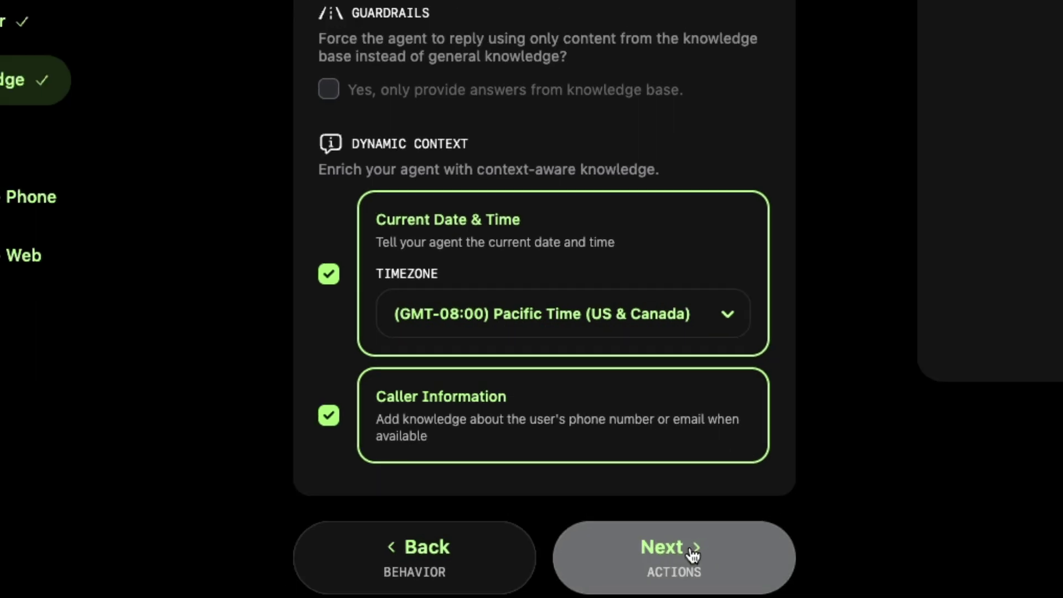
Pass through the Actions list with no actions checked and continue to Deploy · Phone.
{"action": "left_click", "coordinate": [716, 536]}
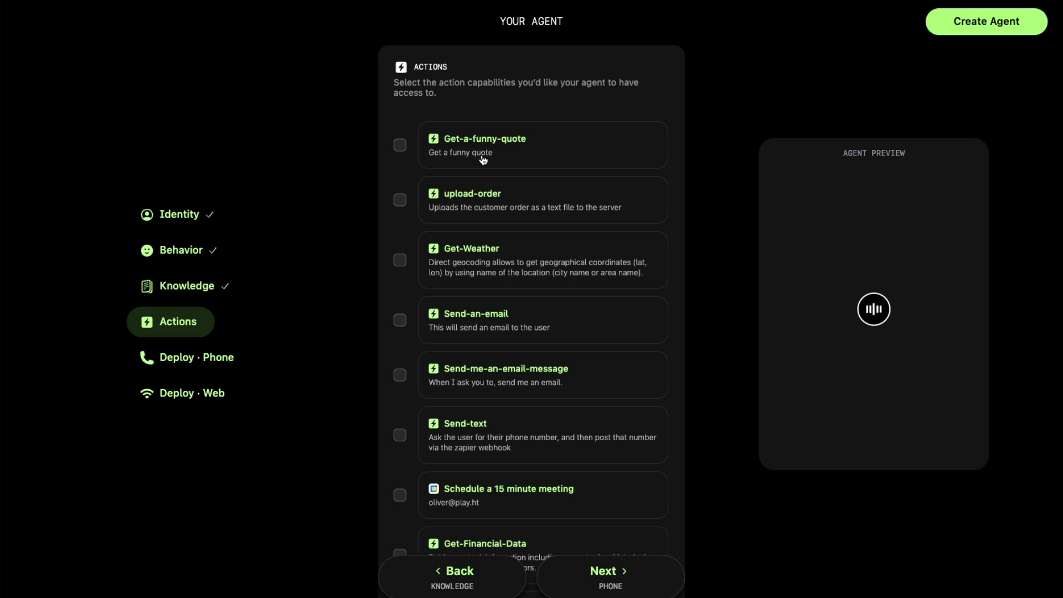
{"action": "scroll", "coordinate": [570, 344], "scroll_direction": "down", "scroll_amount": 3}
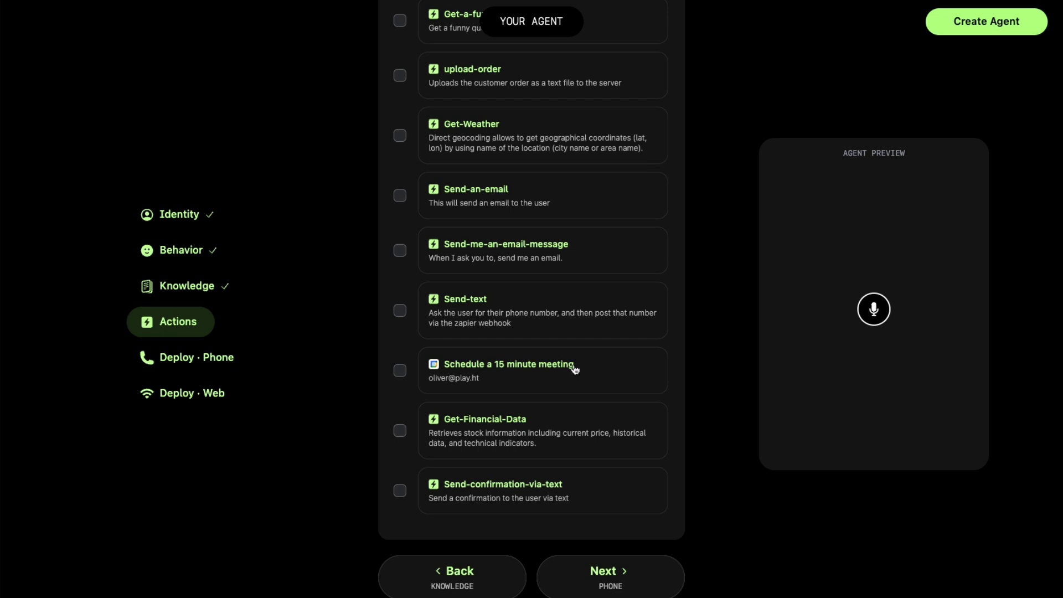
{"action": "scroll", "coordinate": [601, 359], "scroll_direction": "up", "scroll_amount": 3}
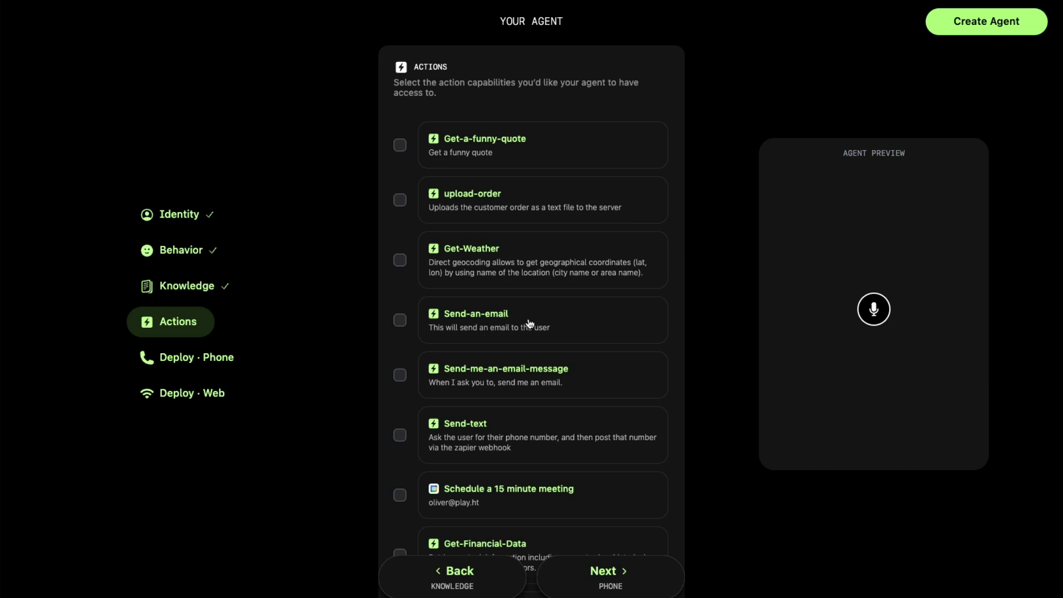
{"action": "left_click", "coordinate": [617, 579]}
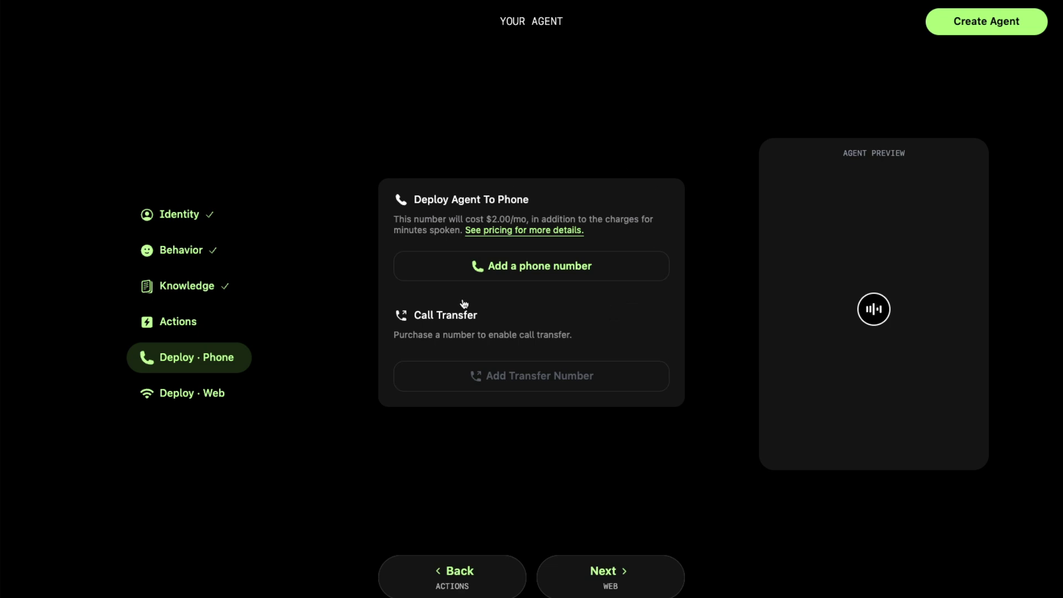
Continue from Deploy · Phone to Deploy · Web without adding a phone number.
{"action": "left_click", "coordinate": [610, 573]}
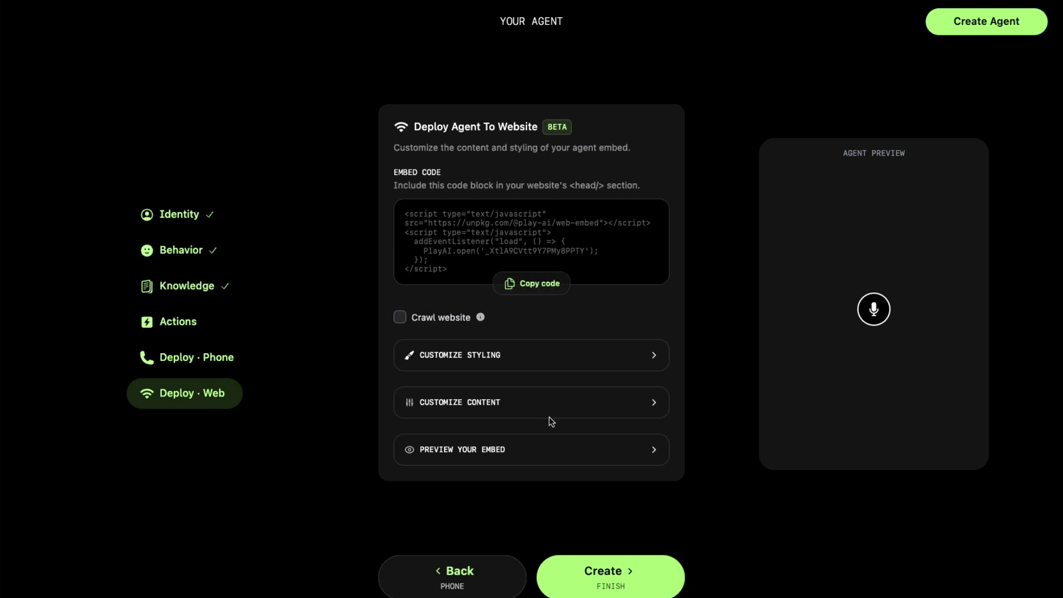
Expand Preview Your Embed and finish creating the Jarvis agent.
{"action": "left_click", "coordinate": [553, 448]}
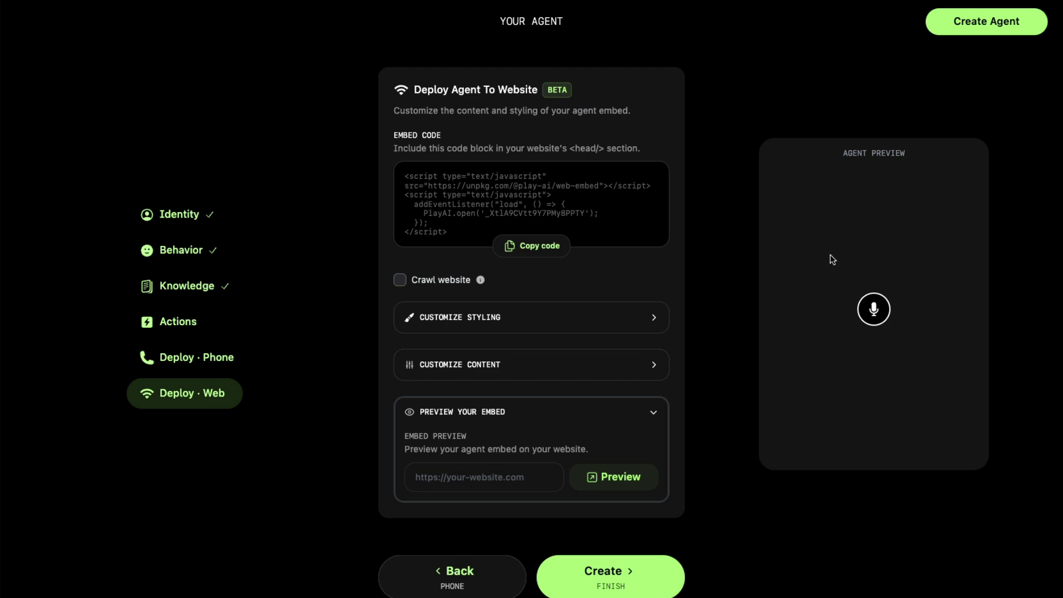
{"action": "left_click", "coordinate": [622, 579]}
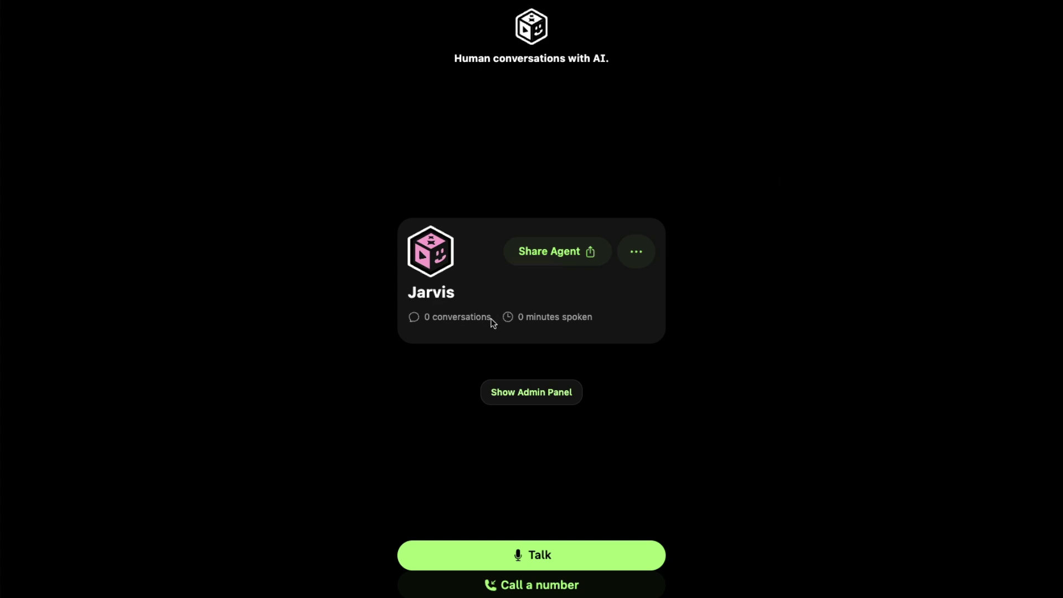
Highlight Jarvis's 0 conversations and 0 minutes spoken, then start a Talk session.
{"action": "left_click_drag", "start_coordinate": [492, 318], "coordinate": [433, 326]}
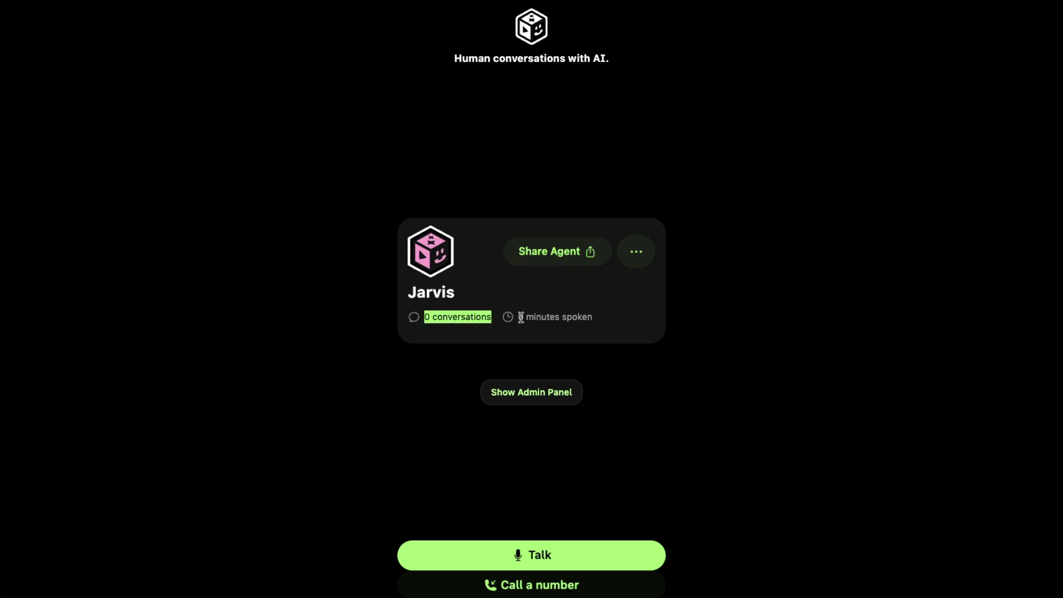
{"action": "left_click_drag", "start_coordinate": [519, 317], "coordinate": [591, 316]}
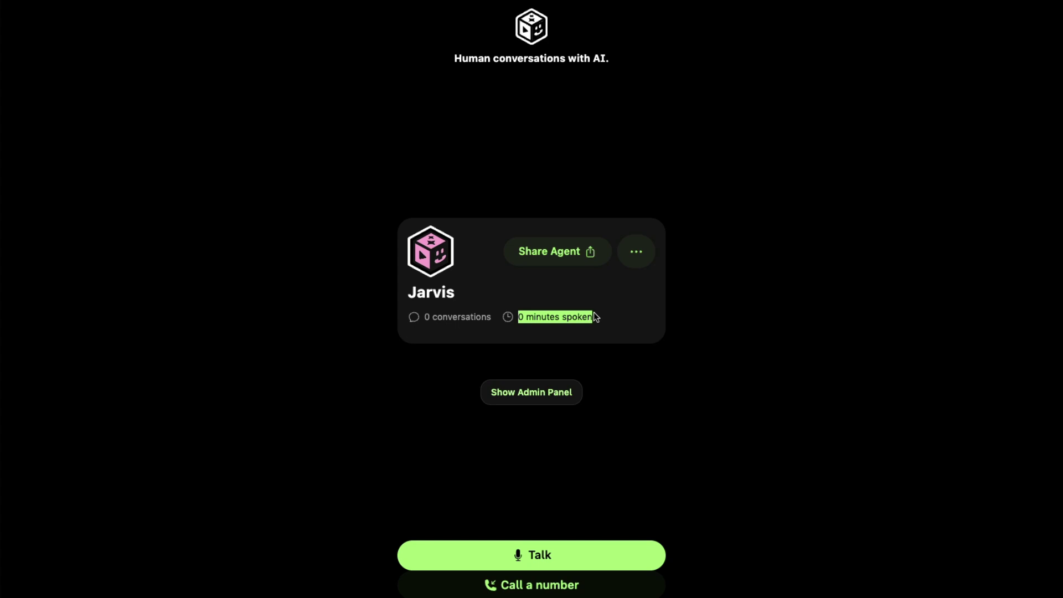
{"action": "left_click", "coordinate": [590, 564]}
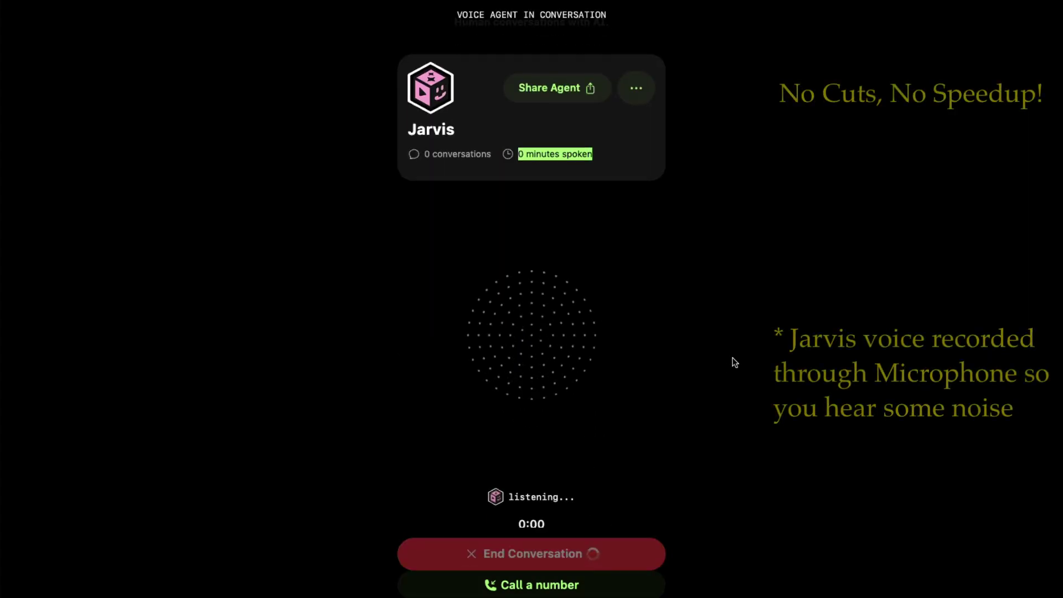
Allow the browser to use the microphone for the Jarvis voice conversation.
{"action": "left_click", "coordinate": [303, 88]}
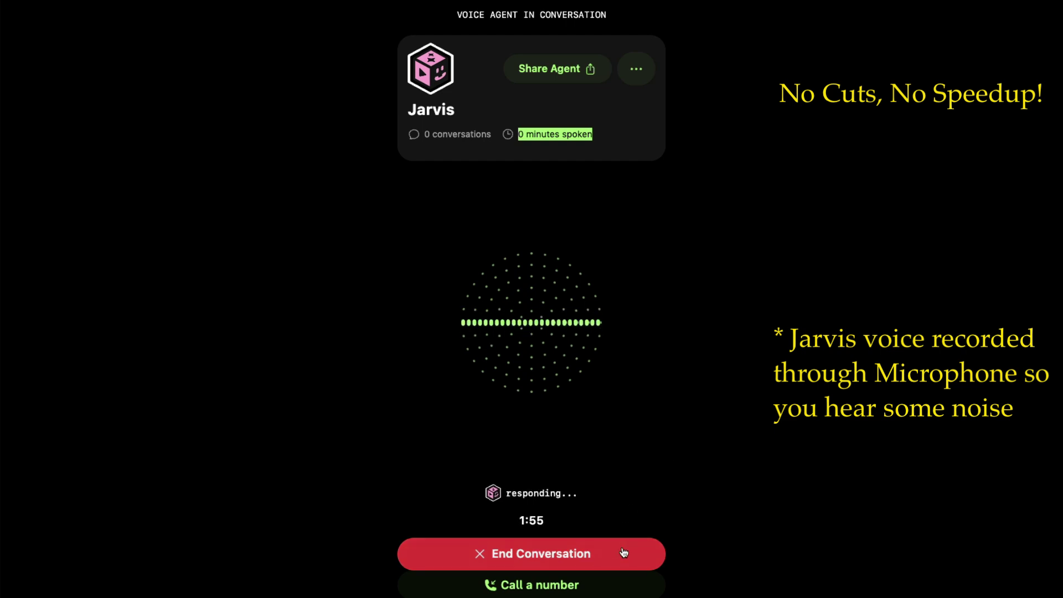
End the live voice conversation with Jarvis, returning to the agent page.
{"action": "left_click", "coordinate": [555, 556]}
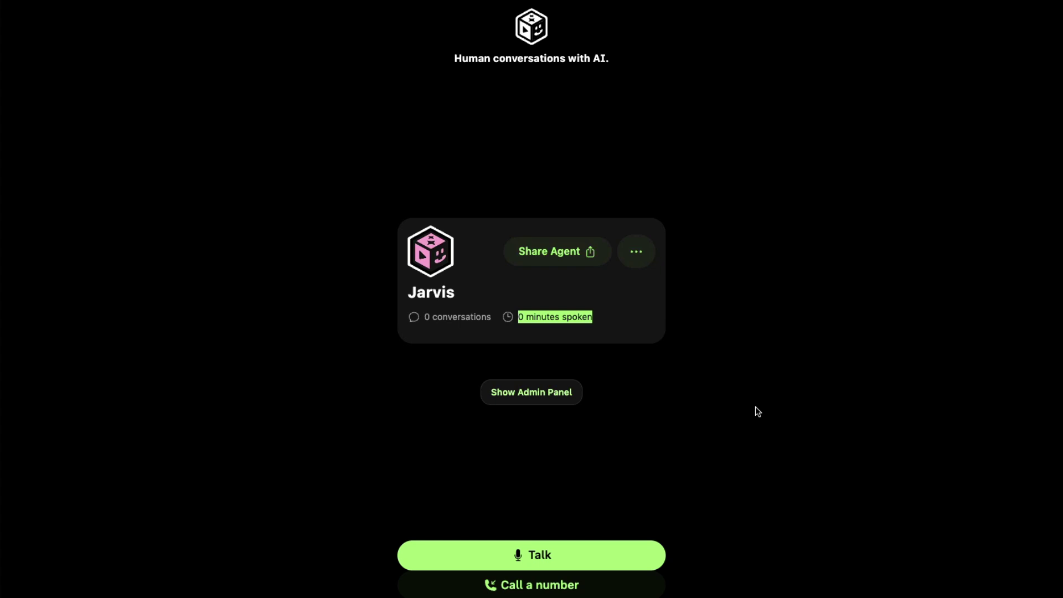